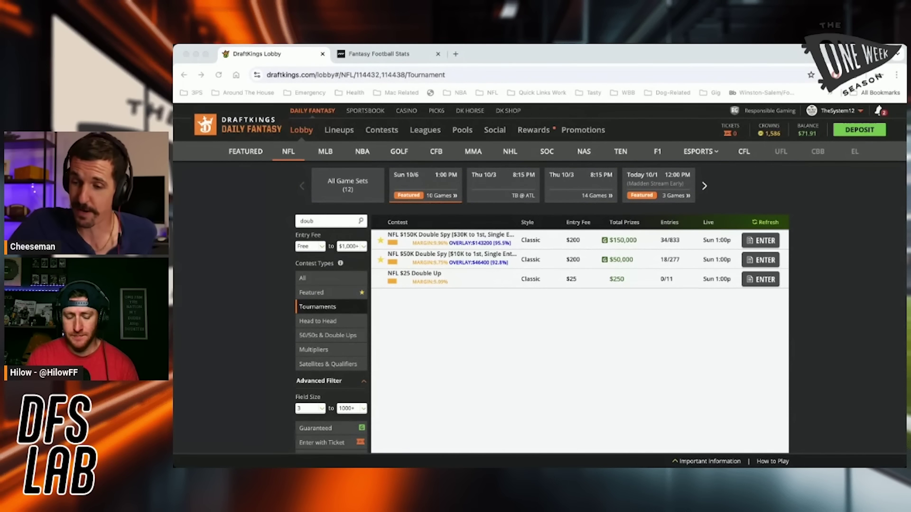
key(super+Tab)
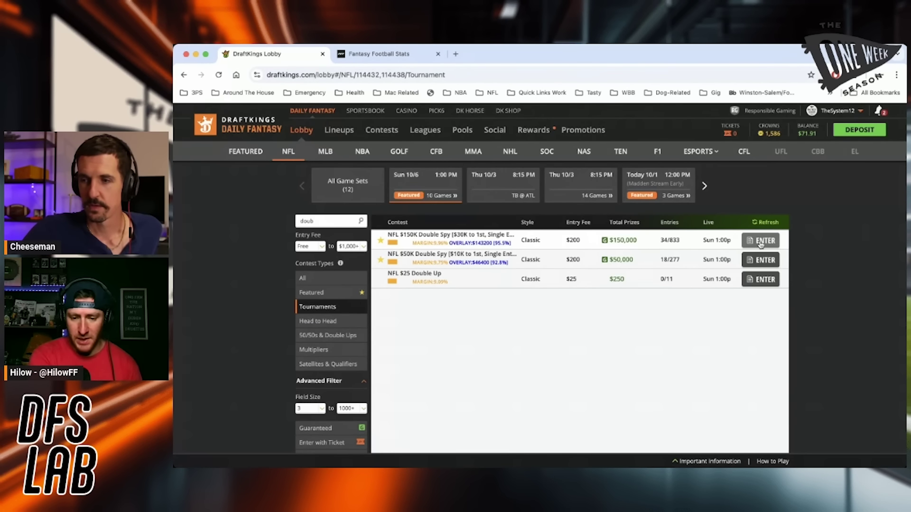
click(761, 244)
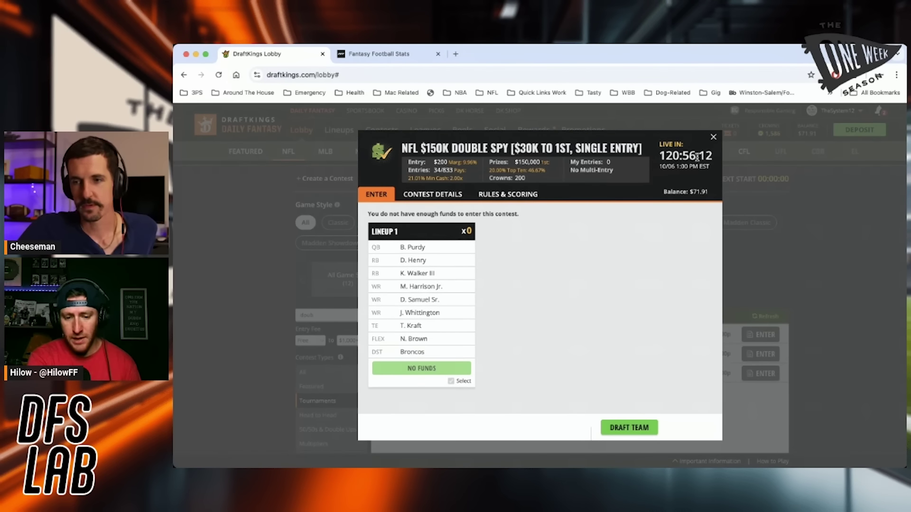
click(712, 139)
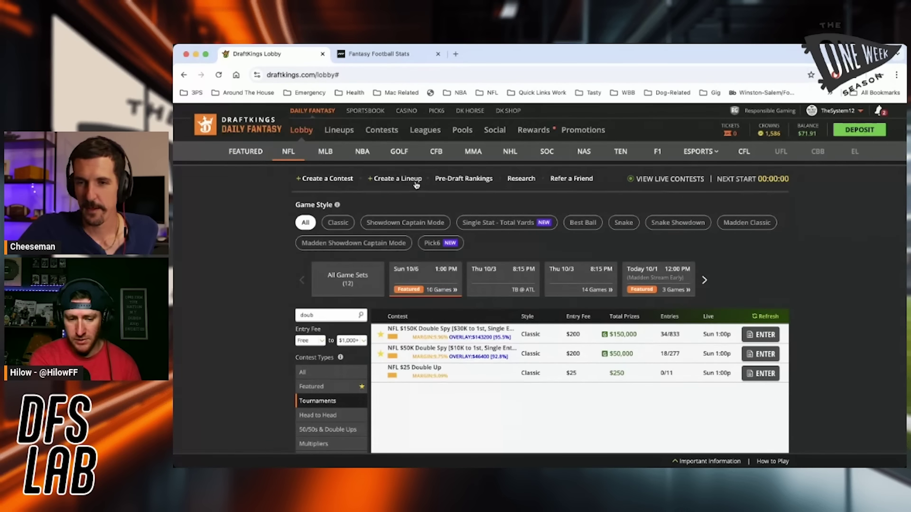
- Create a new NFL Classic lineup on the 10/6 1:00pm slate and open the lineup builder
click(411, 179)
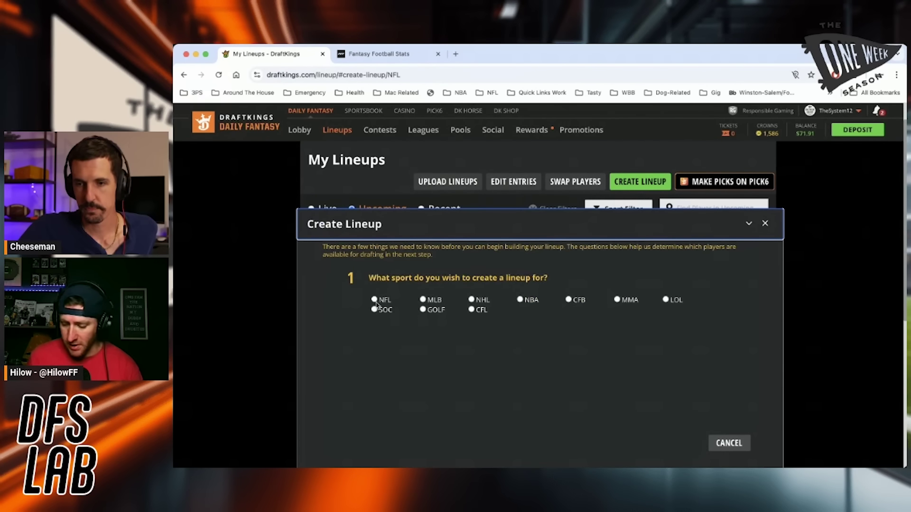
click(377, 301)
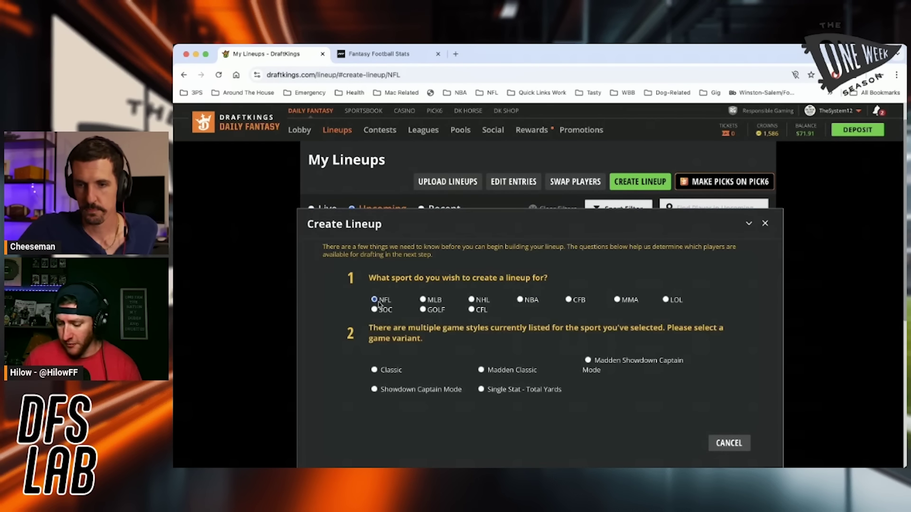
click(388, 371)
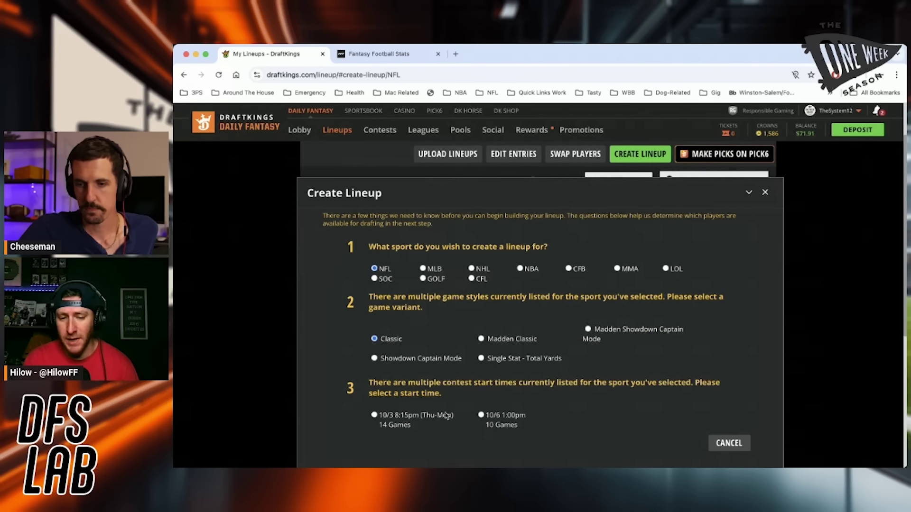
click(482, 415)
click(711, 444)
scroll(806, 346, down, 2)
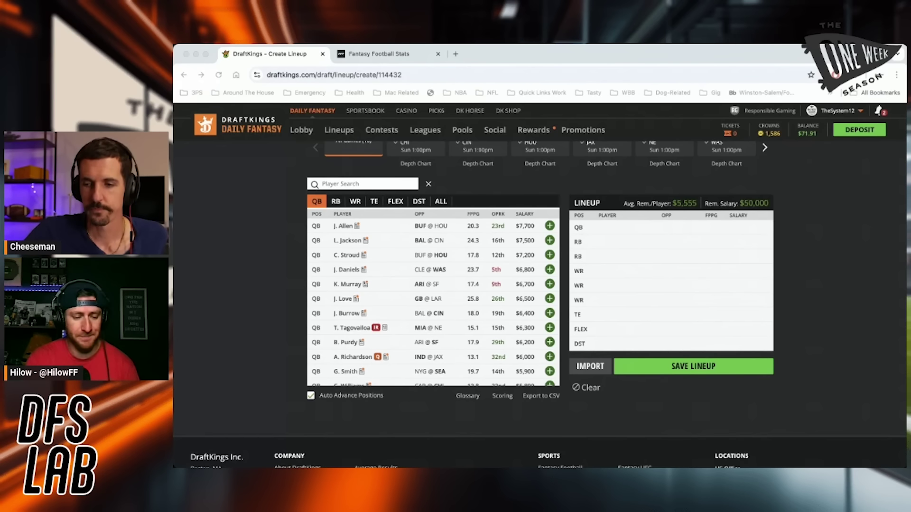
click(681, 391)
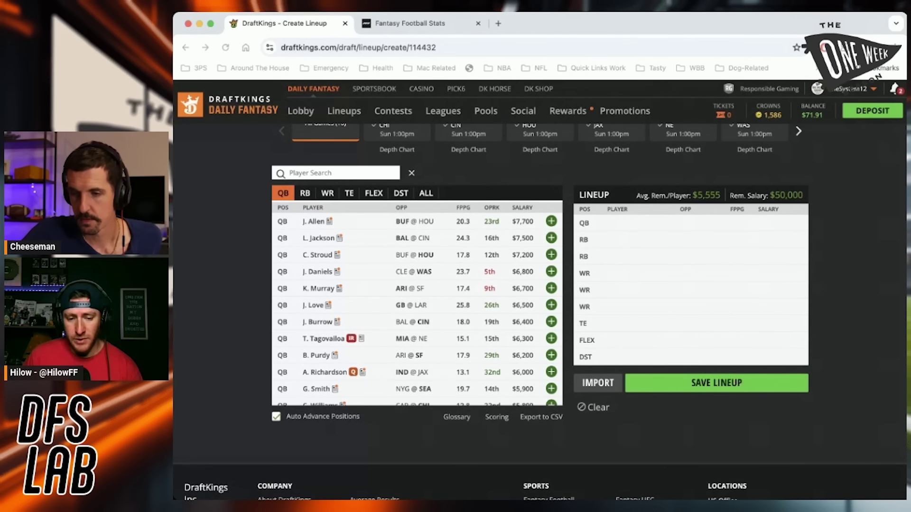
key(super+Tab)
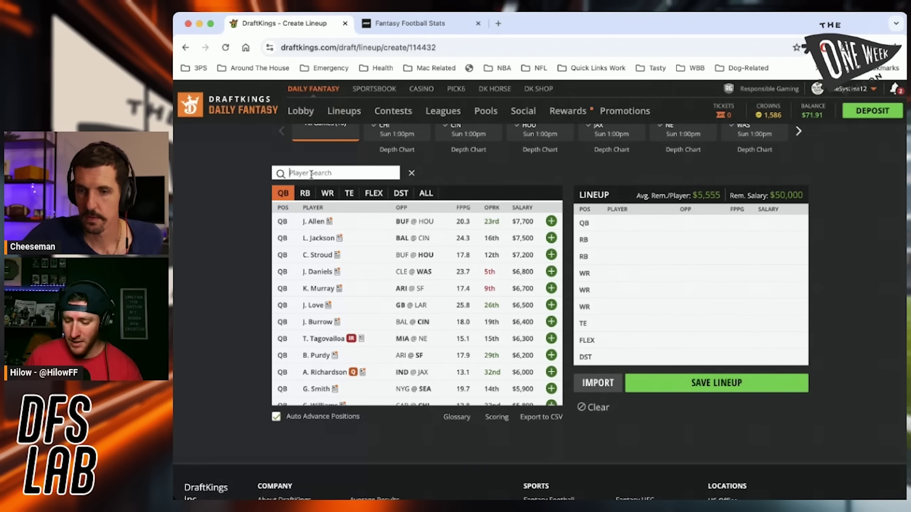
text(ser)
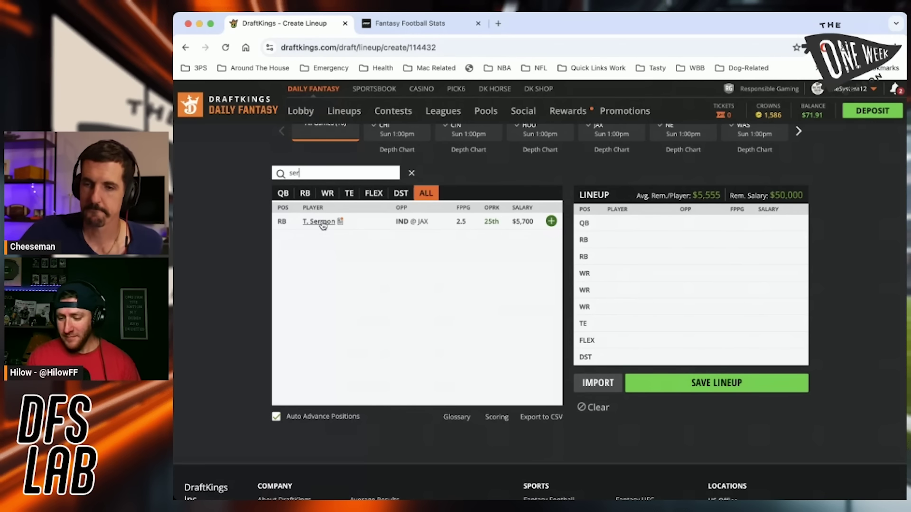
click(411, 175)
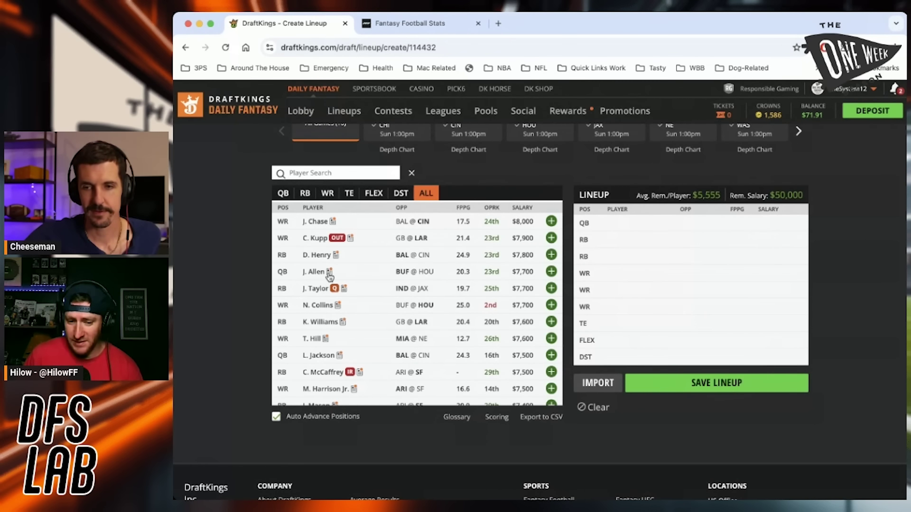
click(285, 195)
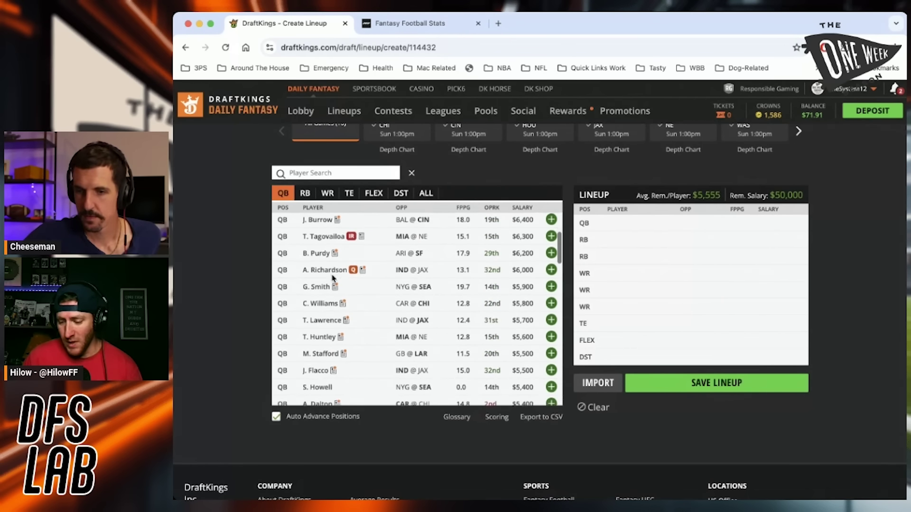
scroll(334, 279, down, 3)
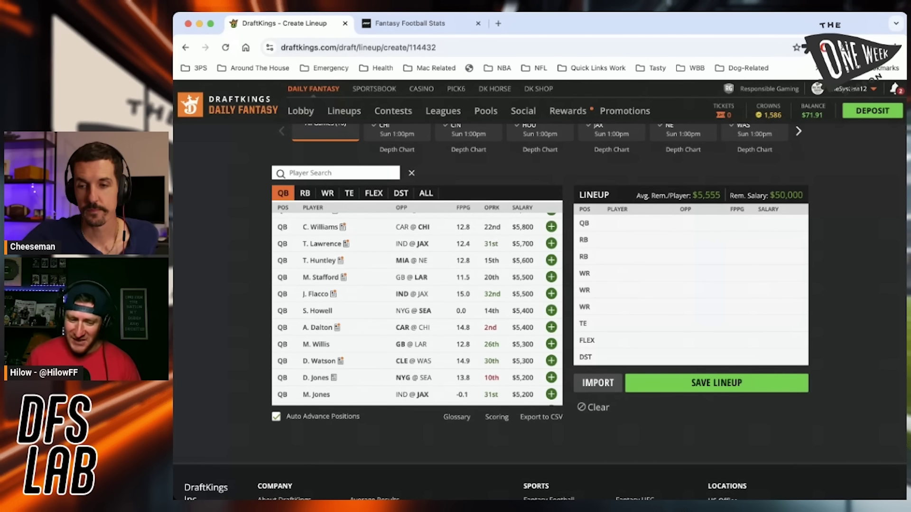
key(super+Tab)
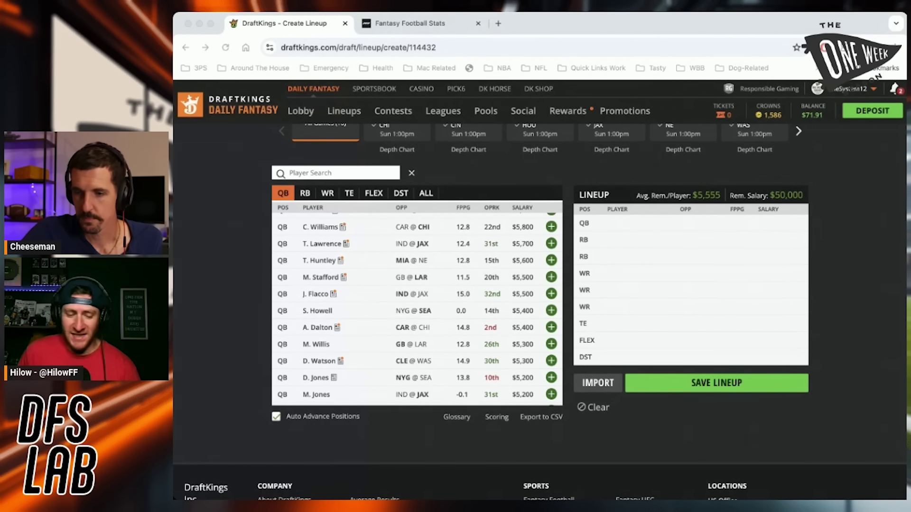
- Add J. Flacco as the lineup's quarterback
key(super+Tab)
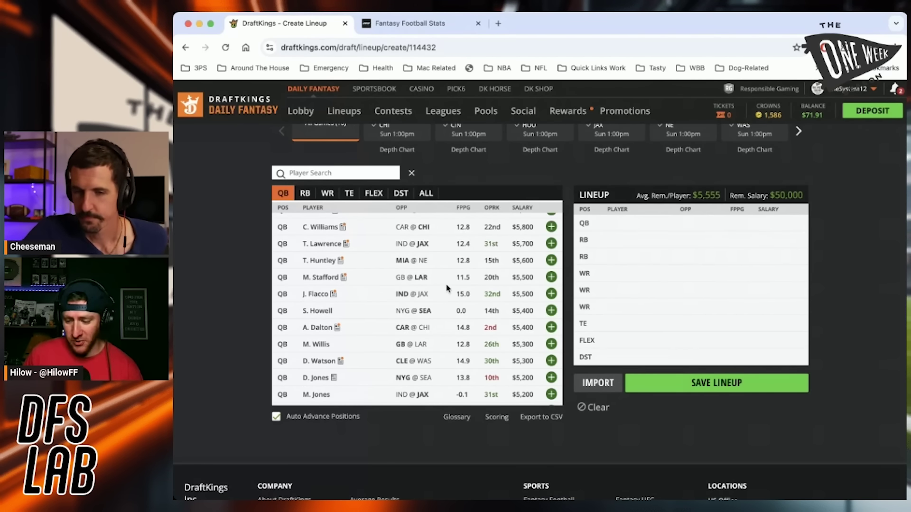
scroll(361, 275, up, 4)
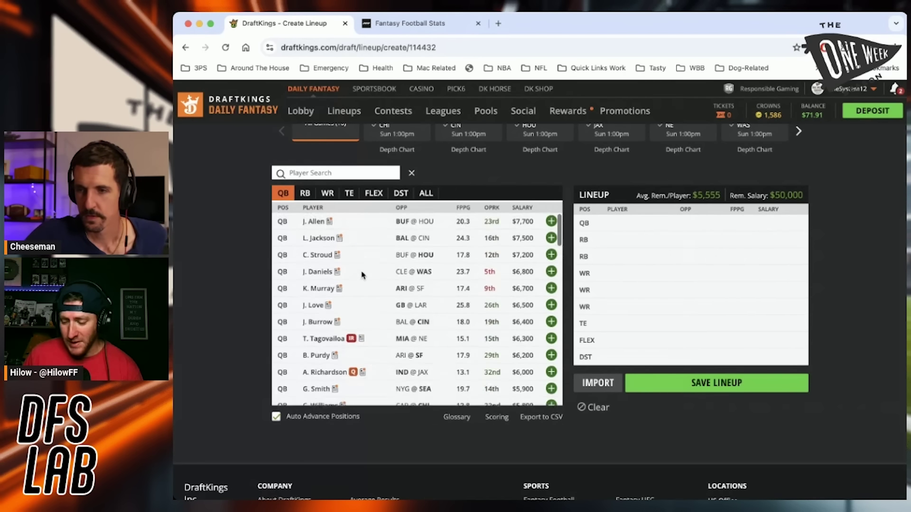
scroll(341, 279, down, 5)
scroll(341, 279, up, 4)
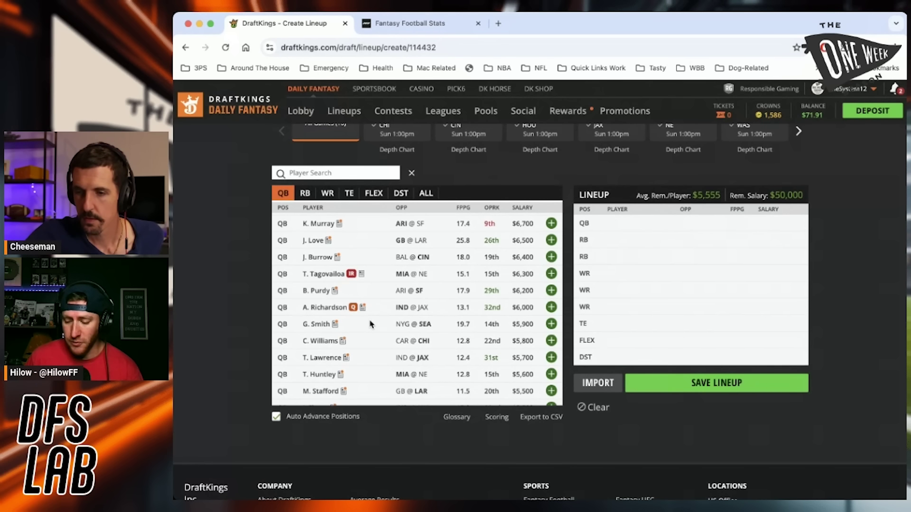
scroll(371, 325, down, 3)
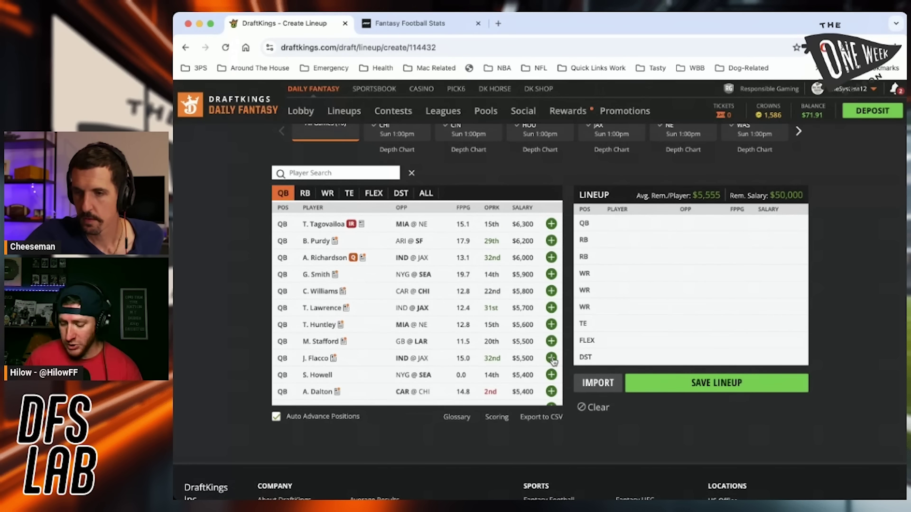
click(552, 360)
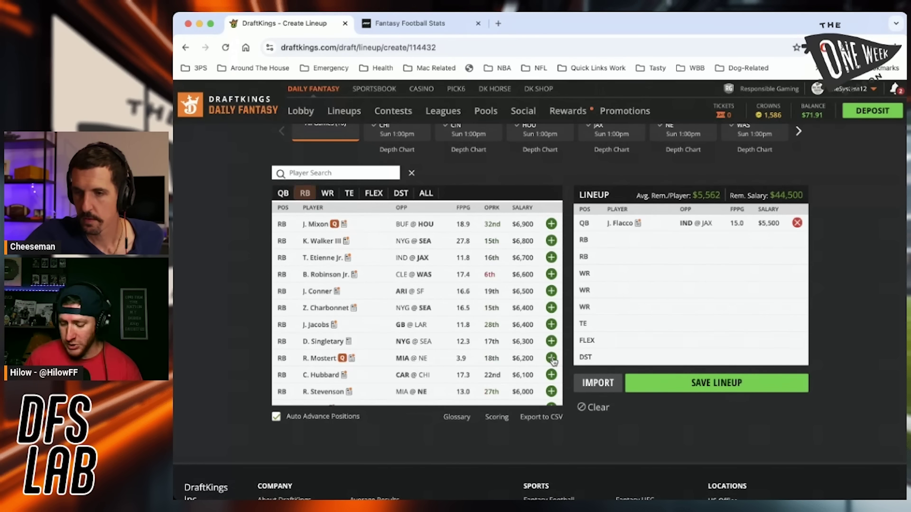
- Search 'do' and 'pi' to add J. Downs and M. Pittman Jr. at WR
click(355, 174)
text(do)
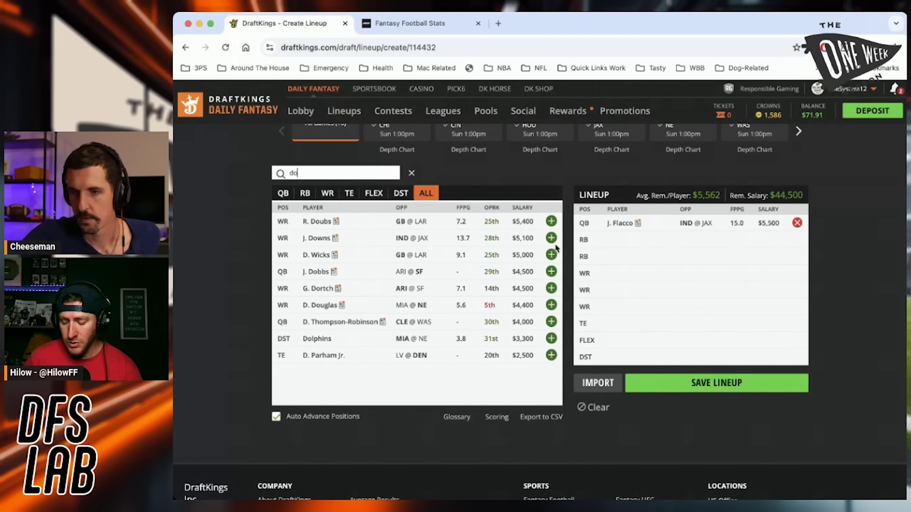
click(551, 238)
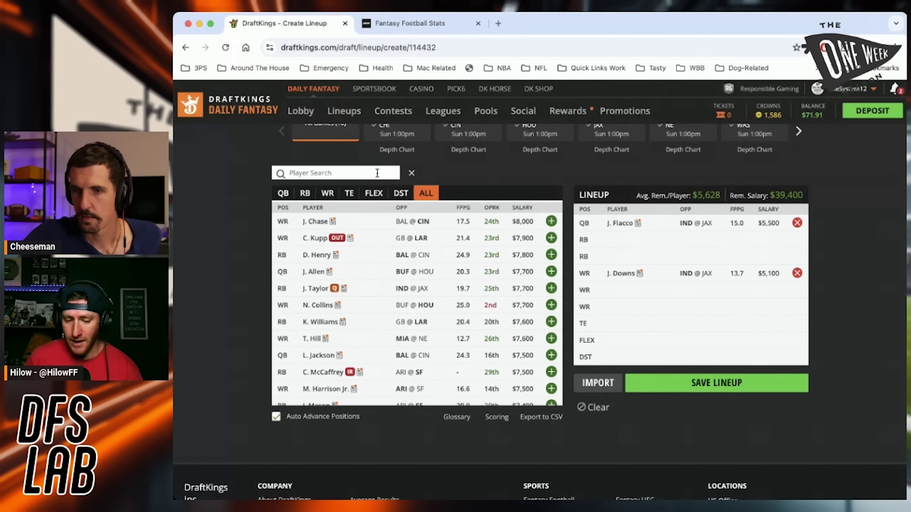
text(pi)
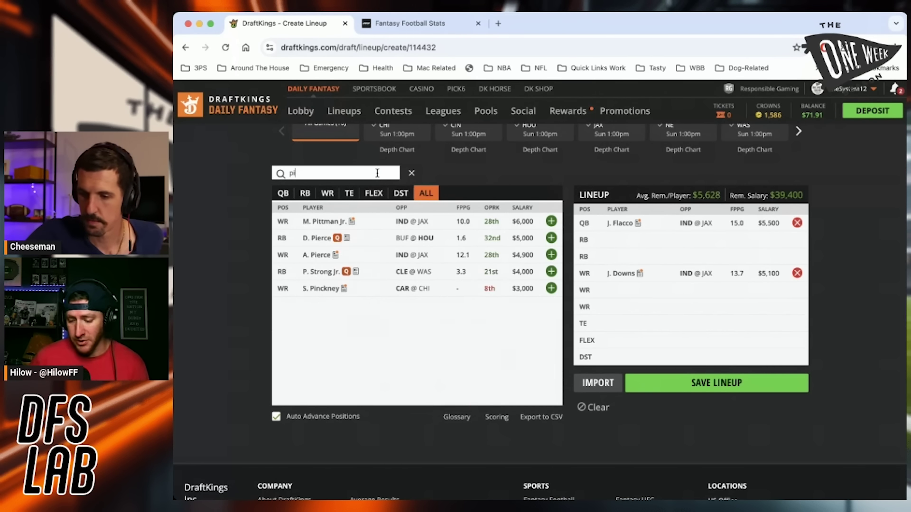
click(551, 221)
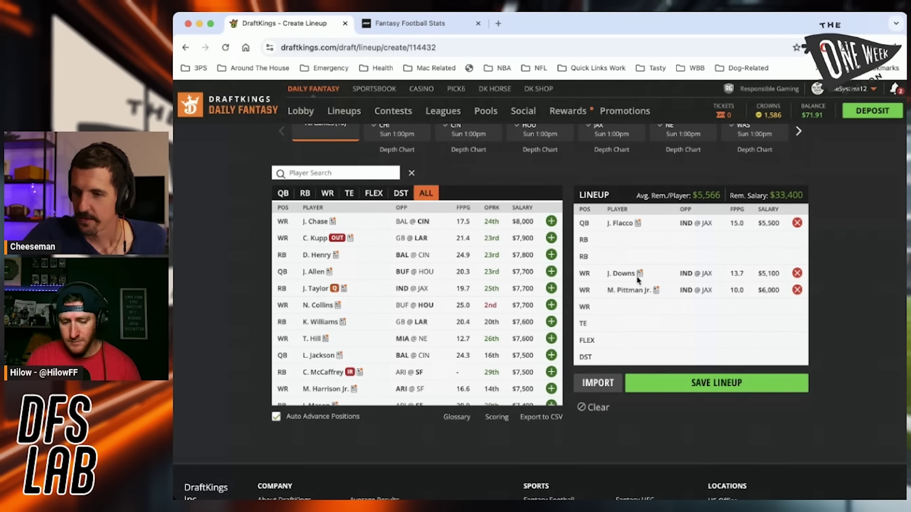
- Check J. Downs's player card and week-by-week game log, then close it
click(619, 274)
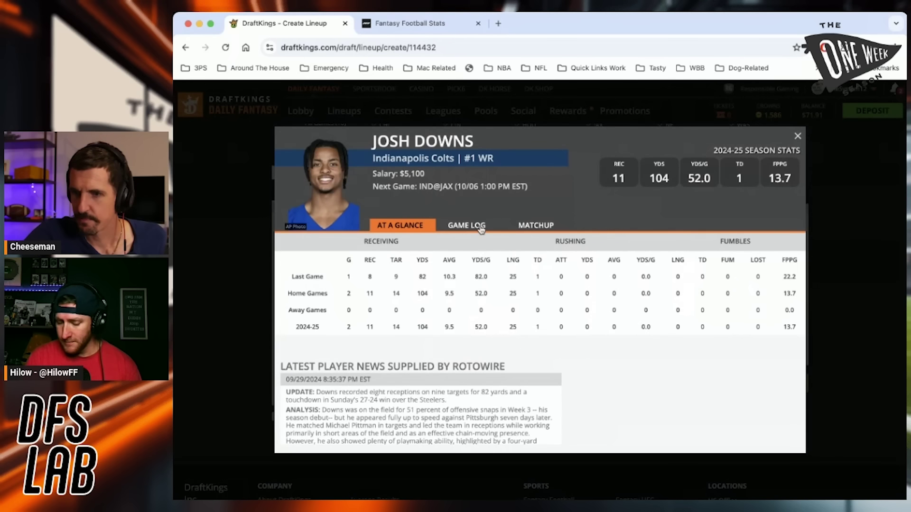
click(477, 228)
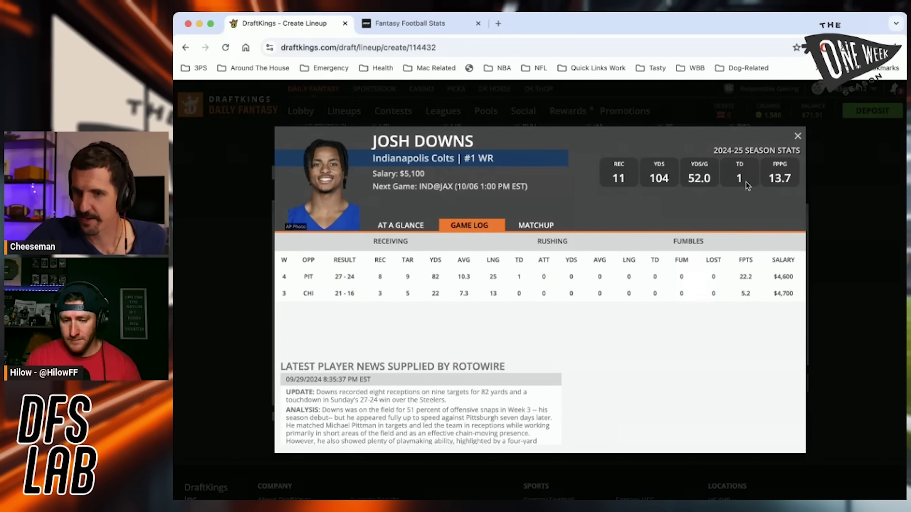
click(798, 137)
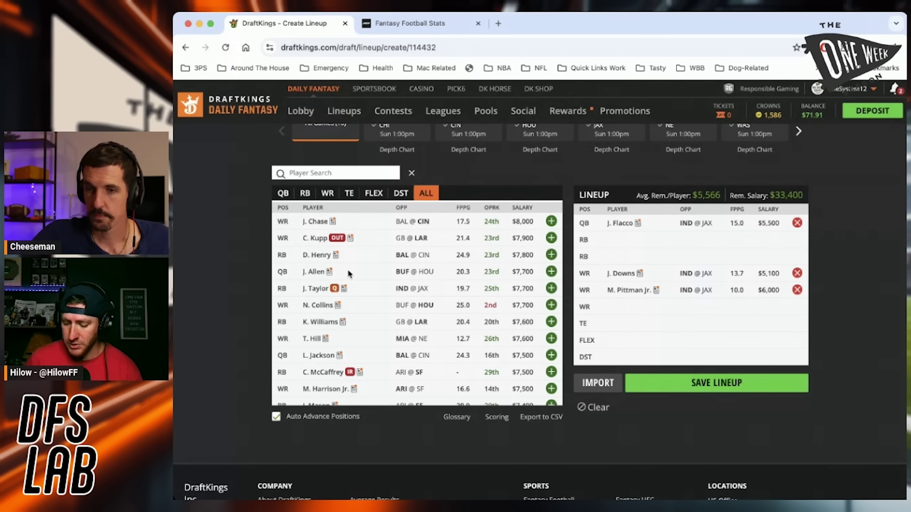
- Filter the player list to wide receivers and add B. Thomas Jr. as the third WR
click(328, 193)
scroll(369, 284, down, 10)
scroll(369, 285, down, 2)
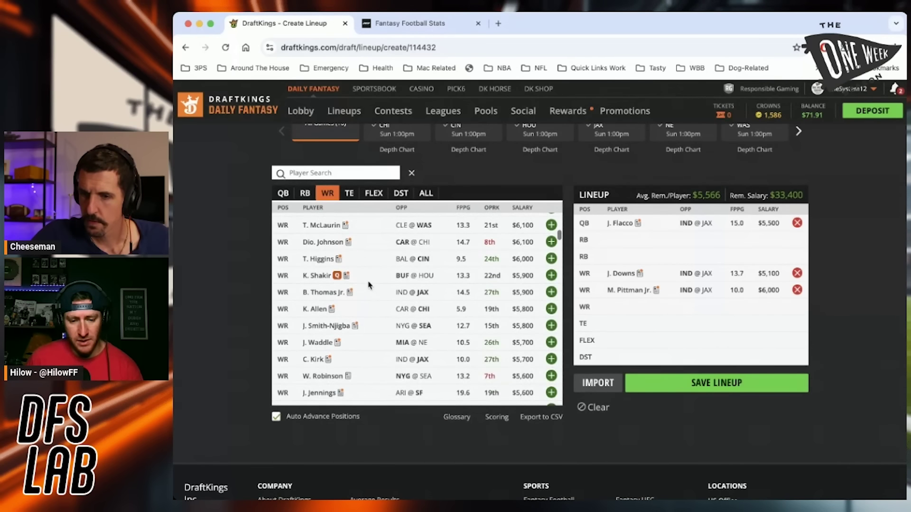
click(551, 292)
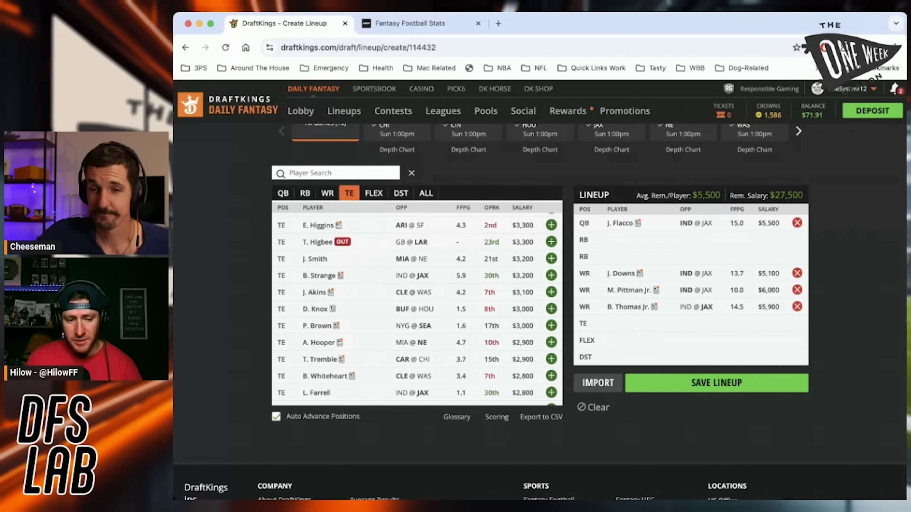
key(super+Tab)
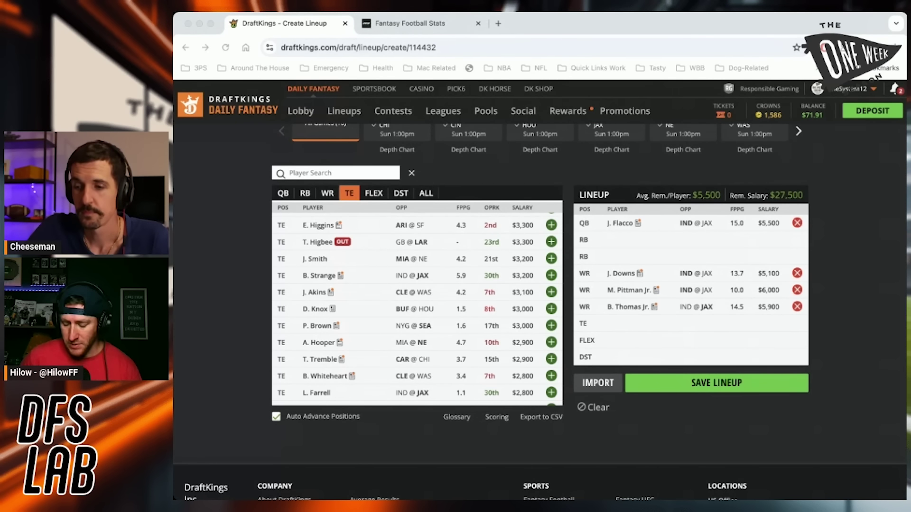
key(super+Tab)
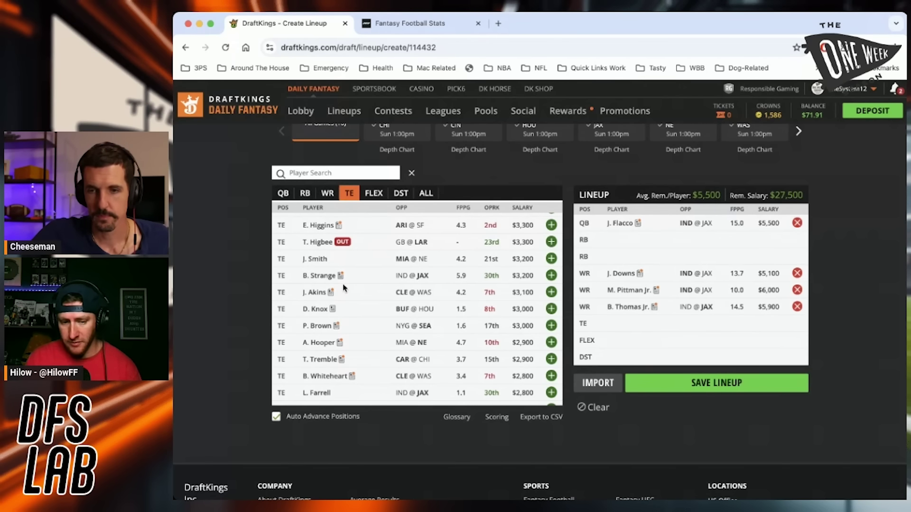
scroll(344, 287, up, 10)
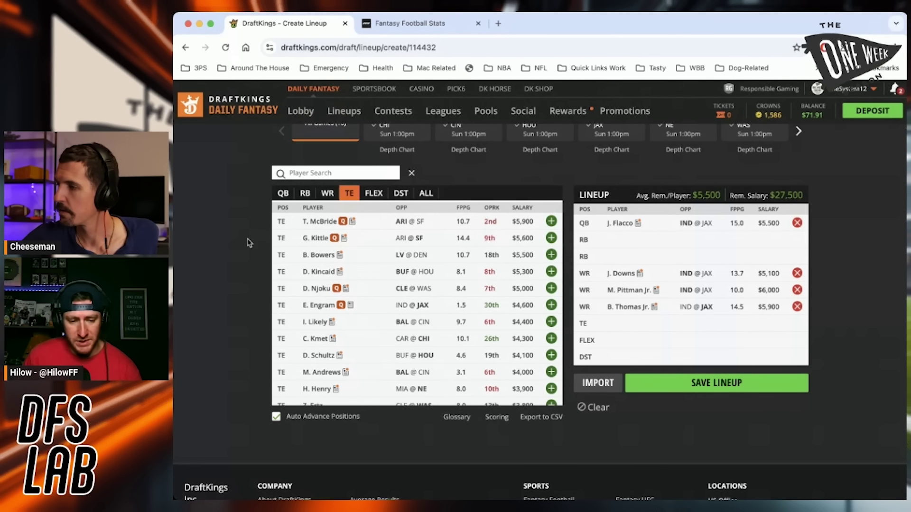
- Add D. Henry at running back for $7,800 from the RB list
click(305, 195)
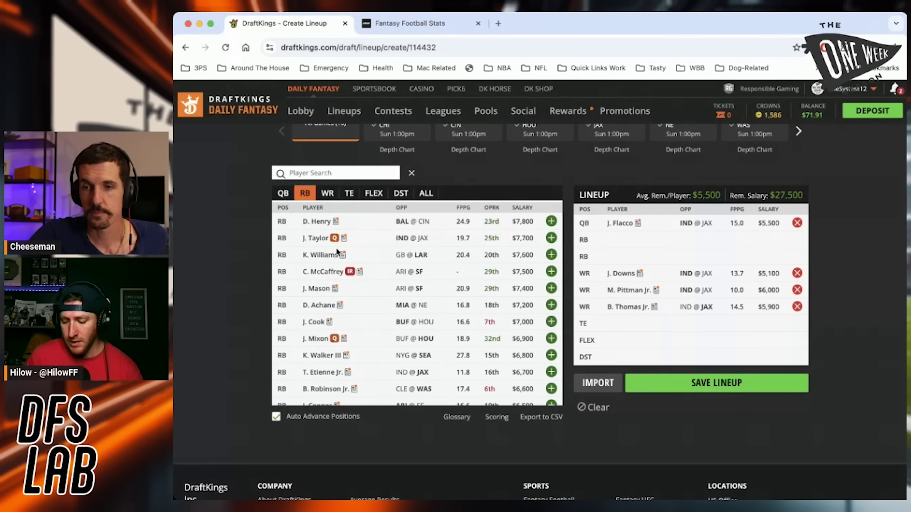
click(551, 222)
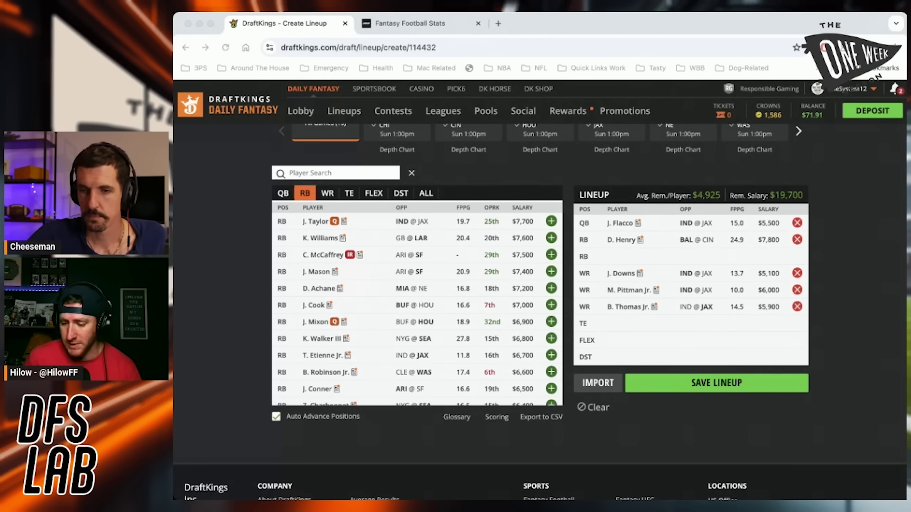
key(super+Tab)
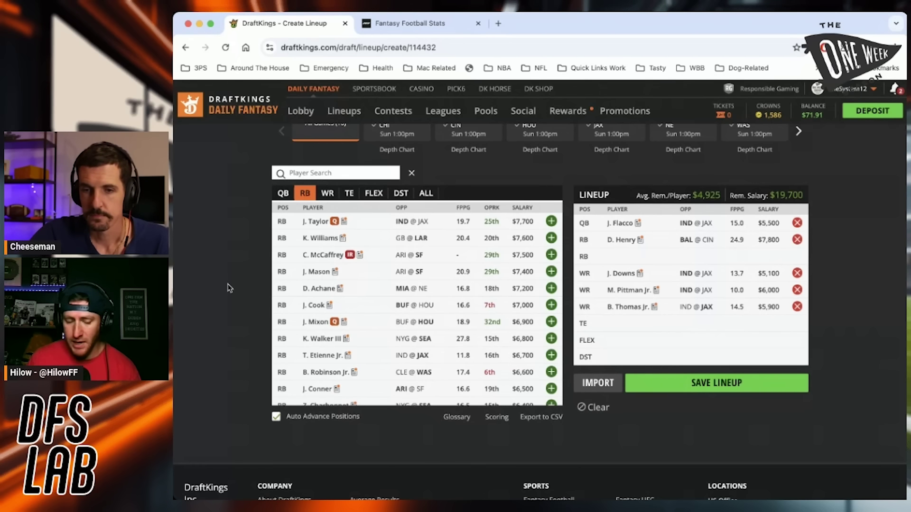
- Search 'all' and add E. All Jr. at tight end for $2,700
click(310, 172)
text(all)
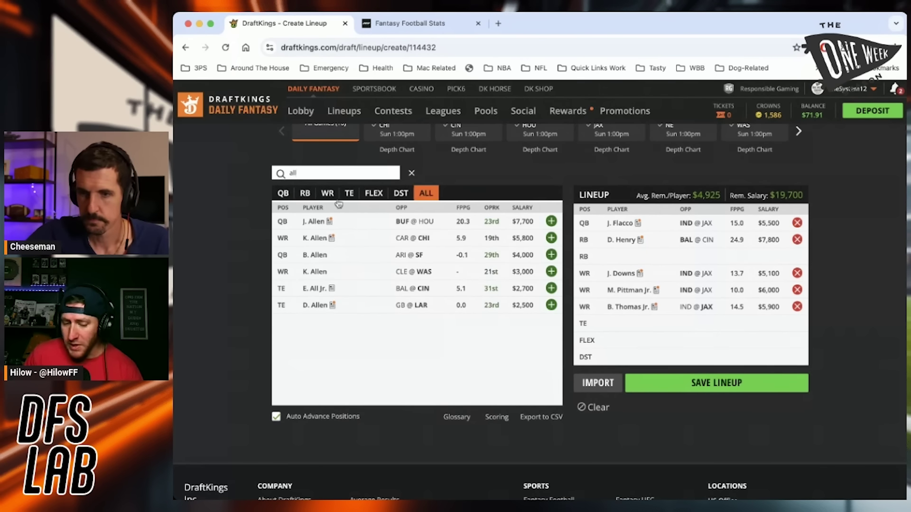
click(551, 288)
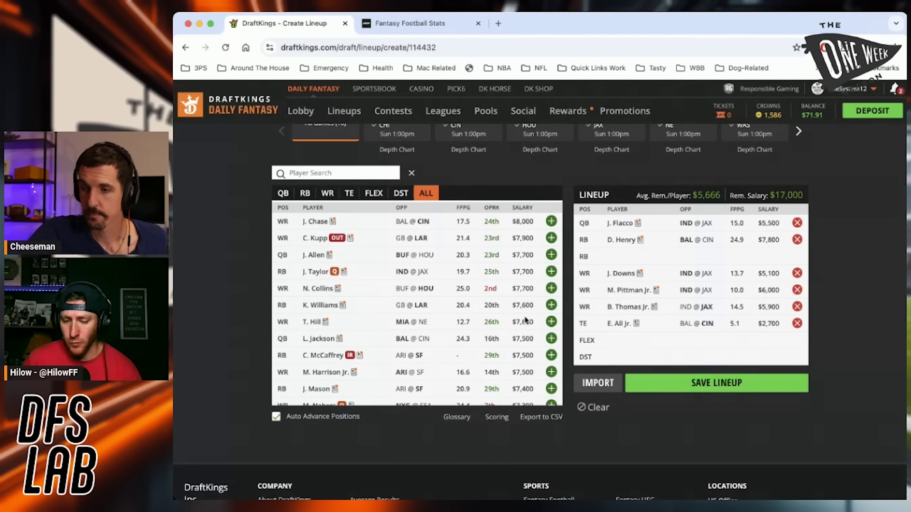
click(615, 324)
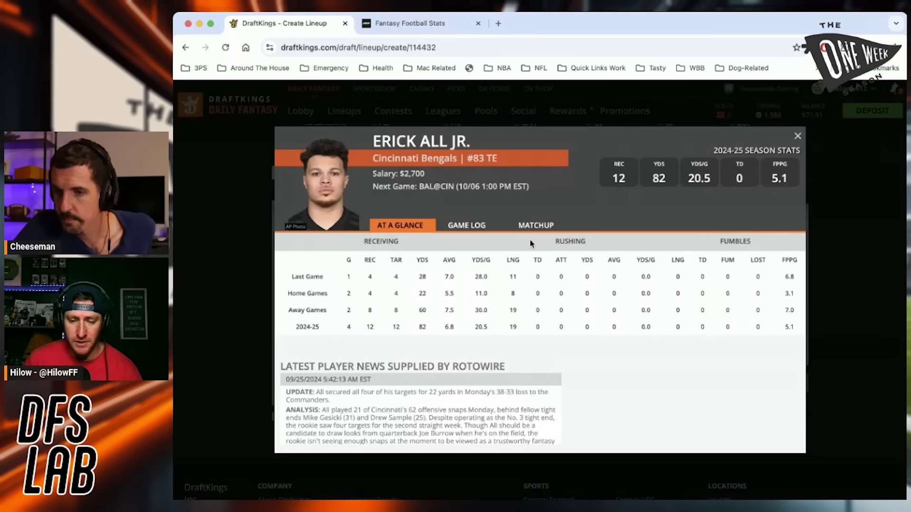
click(474, 227)
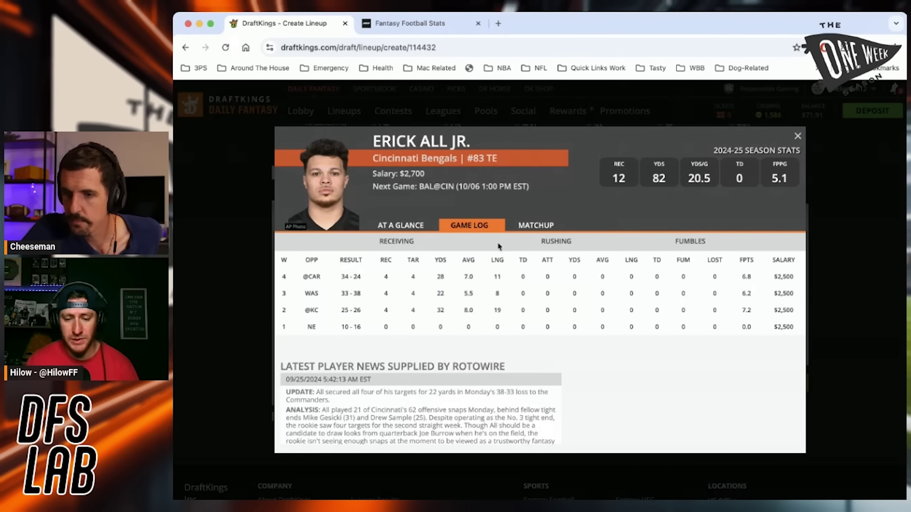
click(798, 138)
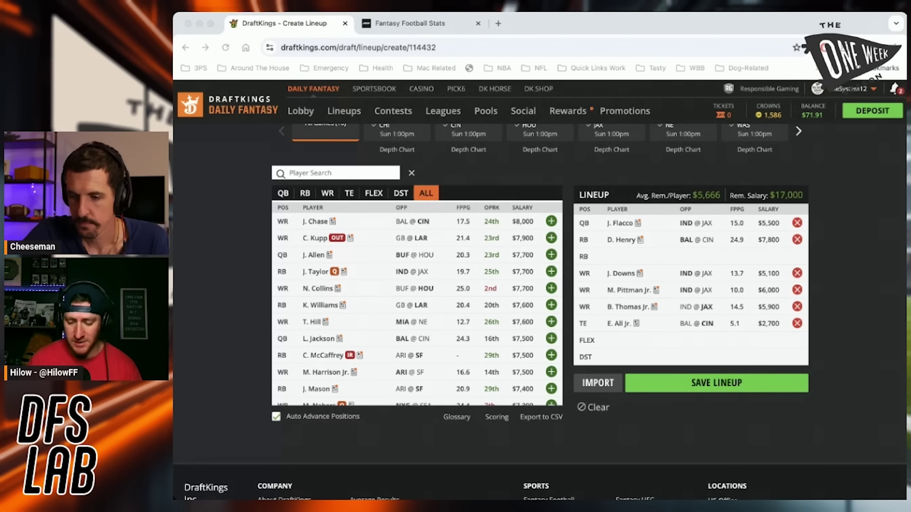
key(super+Tab)
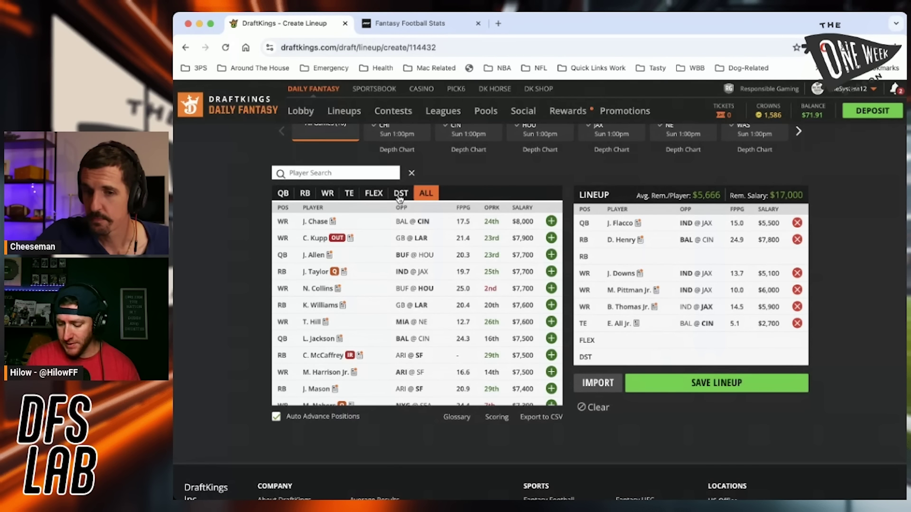
- Add the Broncos from the DST list as the lineup's defense at $2,900
click(400, 194)
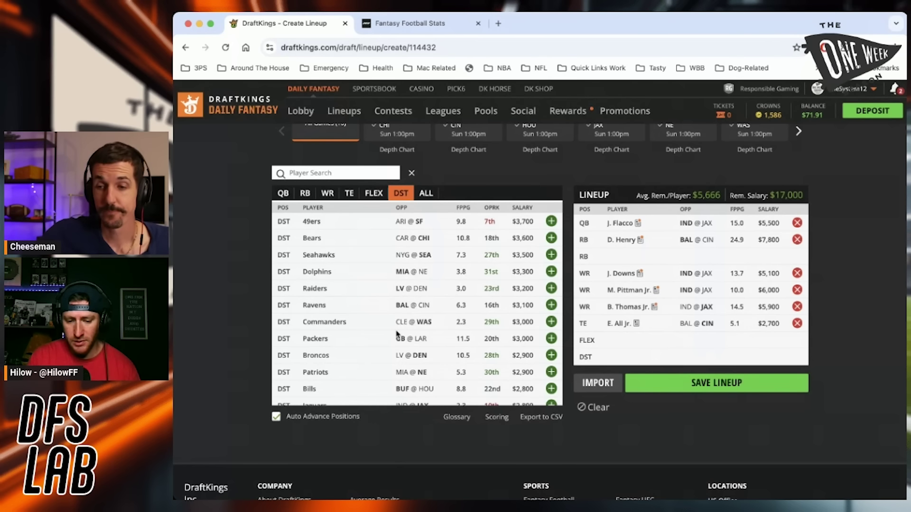
scroll(374, 336, down, 2)
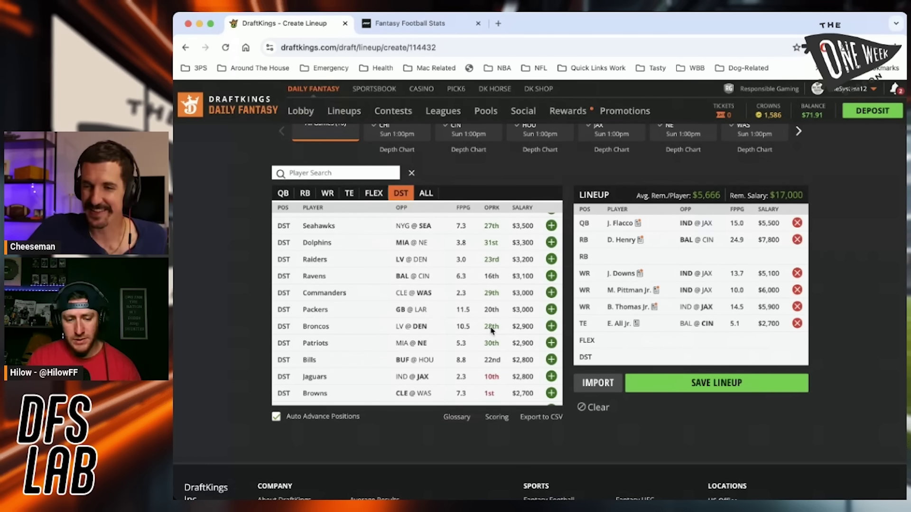
click(552, 327)
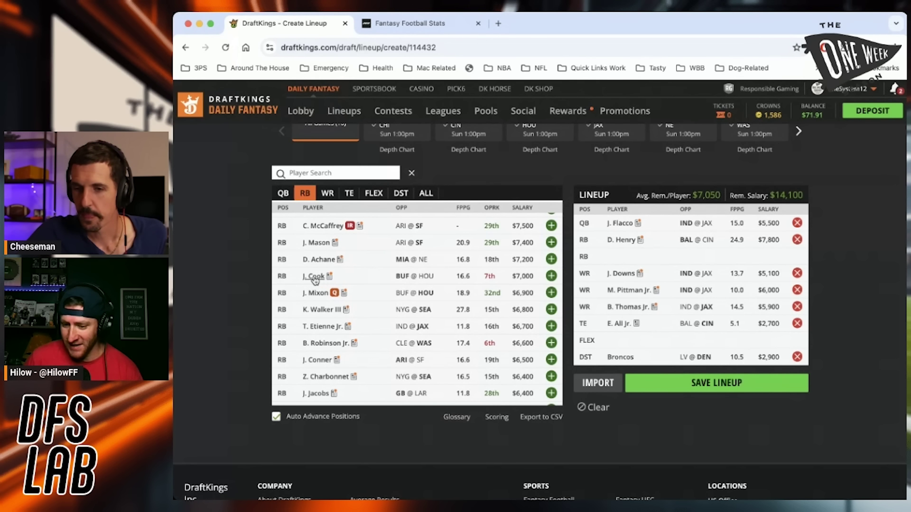
scroll(323, 280, up, 2)
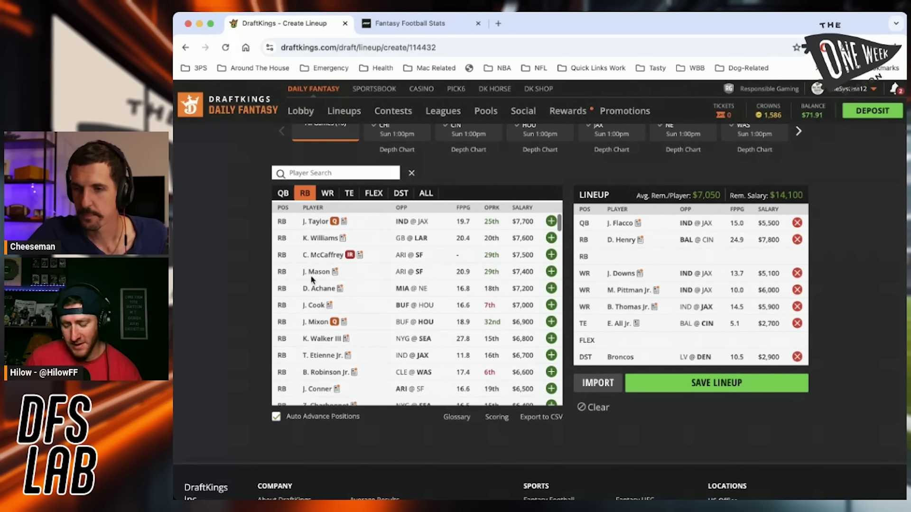
click(551, 239)
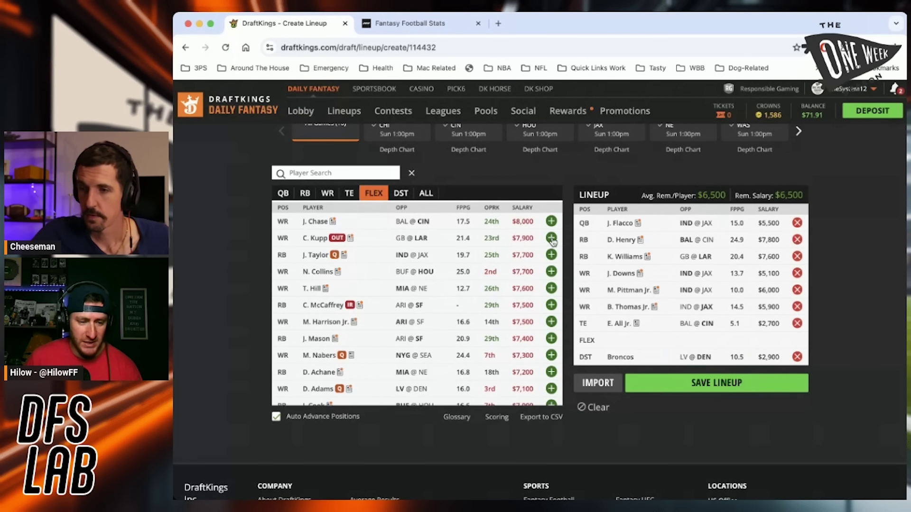
- Remove K. Williams from the RB slot, restoring $14,100 salary
scroll(496, 338, down, 3)
scroll(496, 338, up, 1)
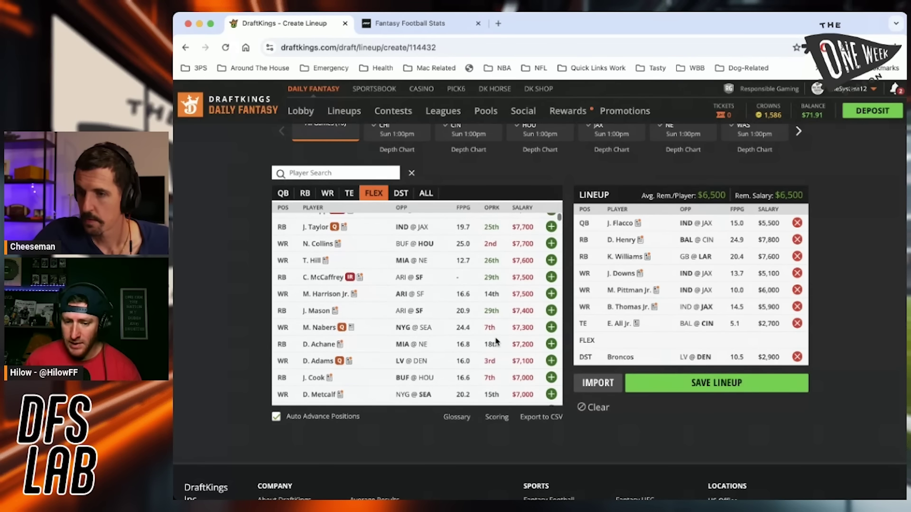
click(797, 257)
- Filter to wide receivers and browse the WR list for a FLEX candidate
scroll(458, 236, up, 2)
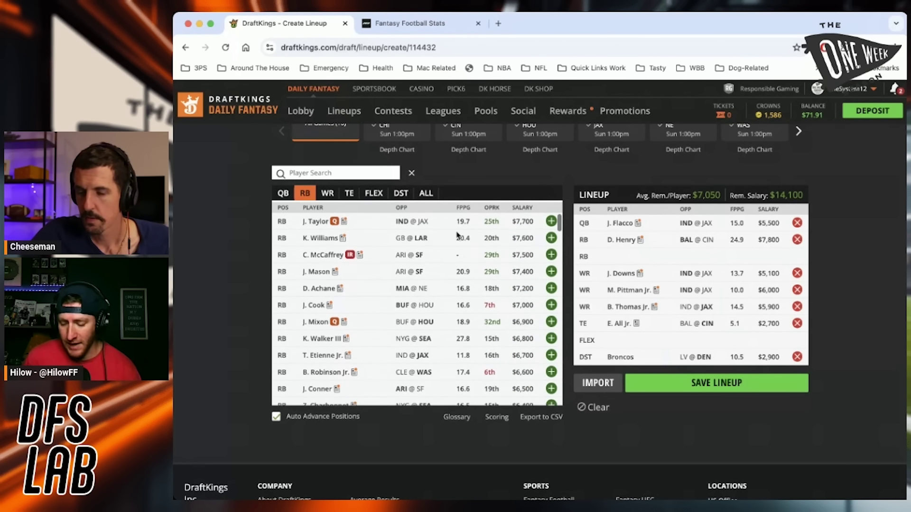
click(327, 193)
scroll(352, 274, down, 2)
scroll(352, 274, down, 3)
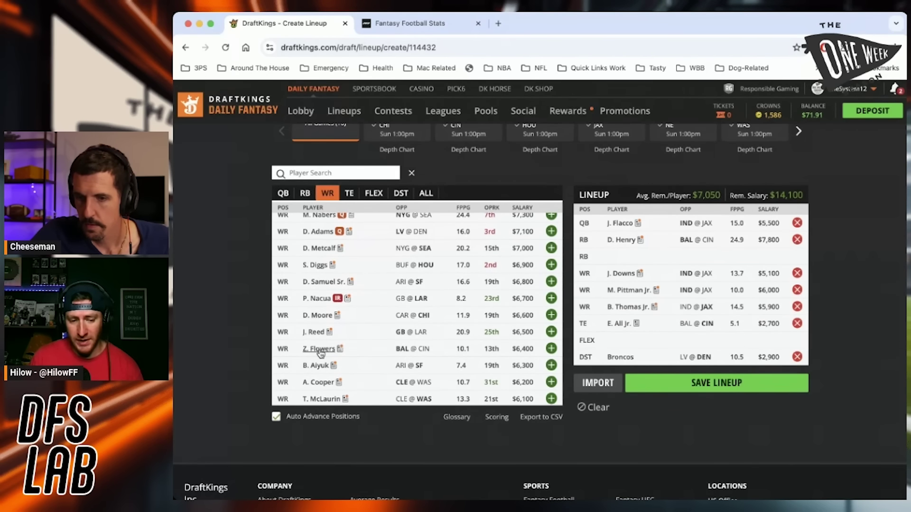
scroll(321, 350, down, 6)
scroll(321, 352, down, 7)
scroll(320, 354, down, 3)
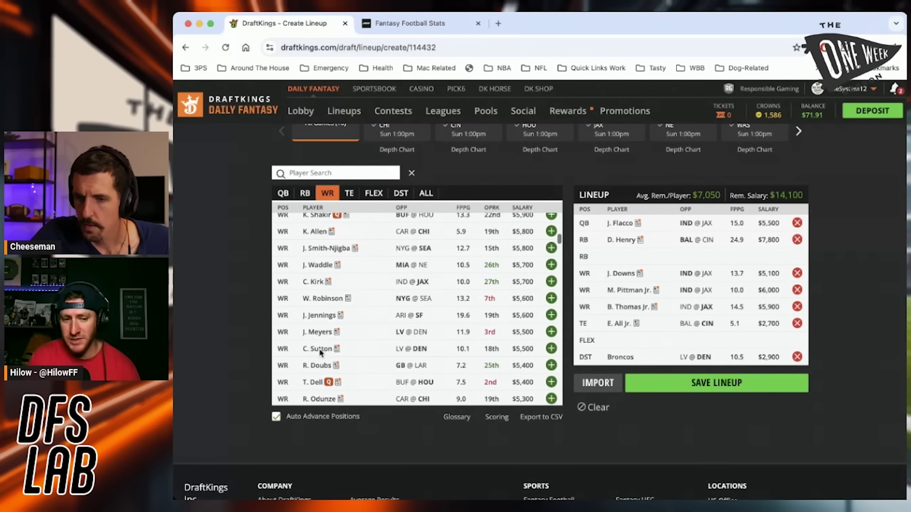
scroll(321, 353, down, 3)
scroll(320, 352, up, 9)
scroll(321, 352, up, 6)
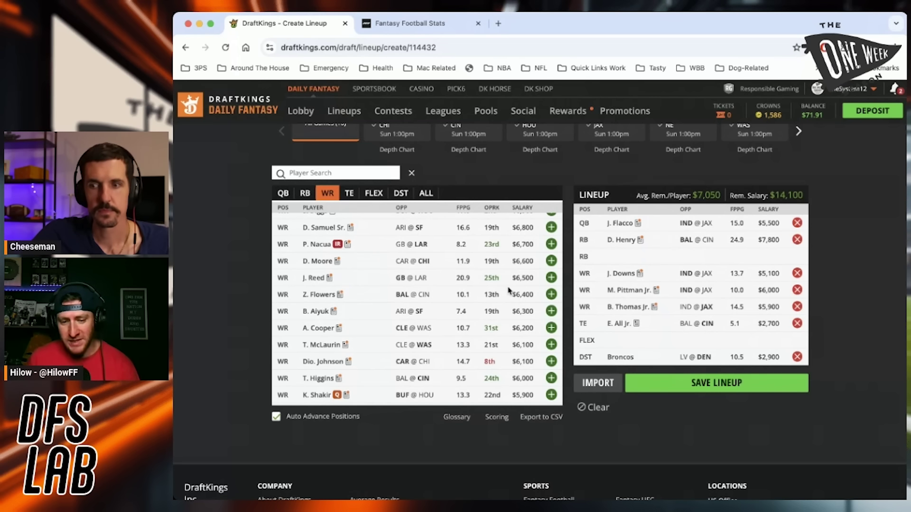
- Add J. Reed at FLEX for $6,500 and K. Williams back at RB
click(552, 279)
scroll(531, 275, up, 3)
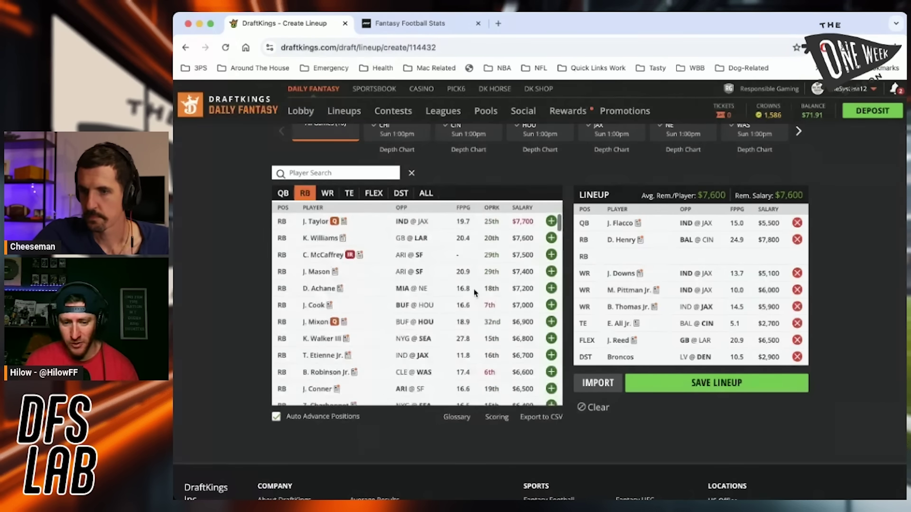
click(551, 237)
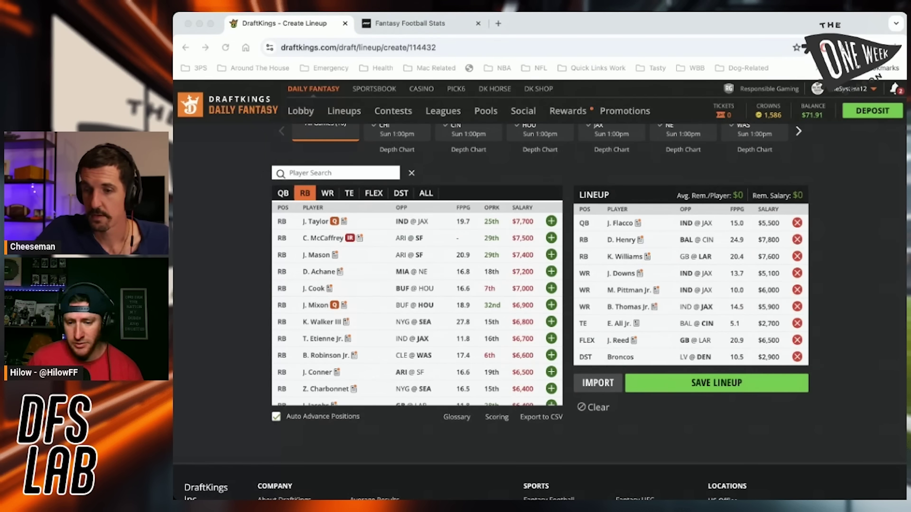
key(super+Tab)
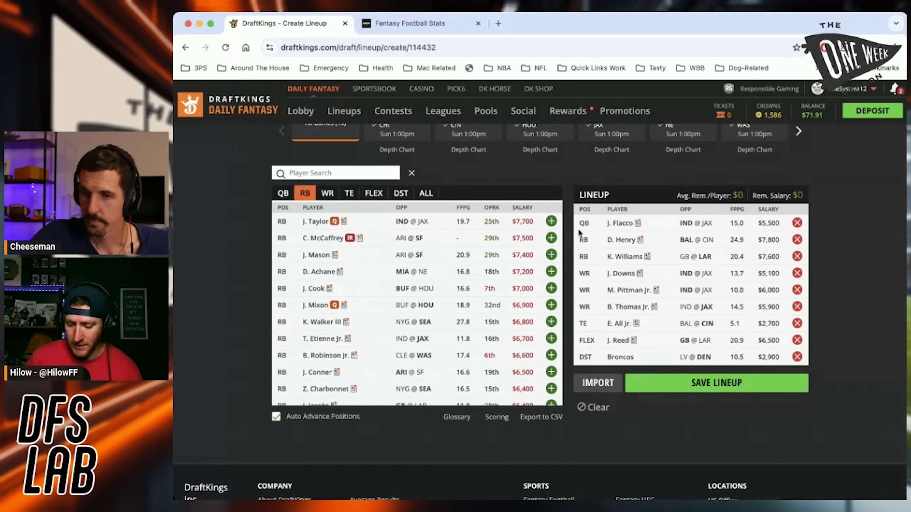
scroll(508, 230, up, 3)
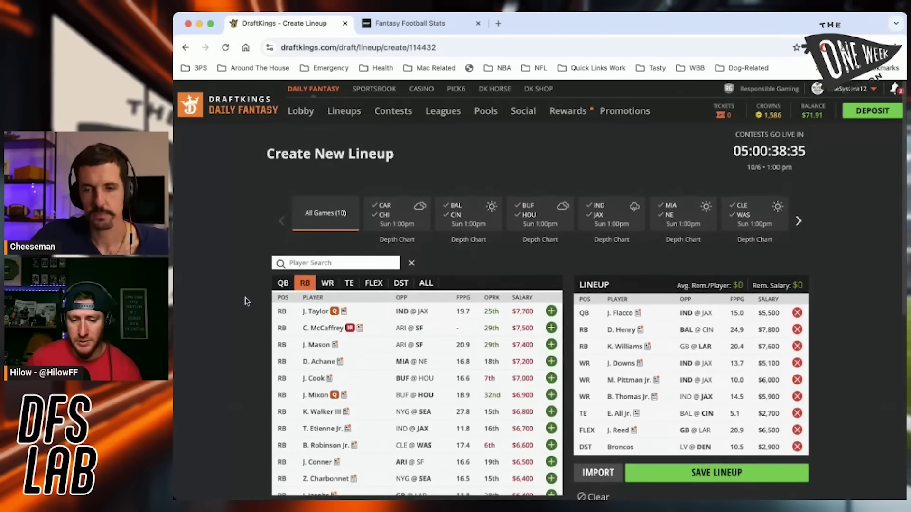
scroll(232, 278, down, 3)
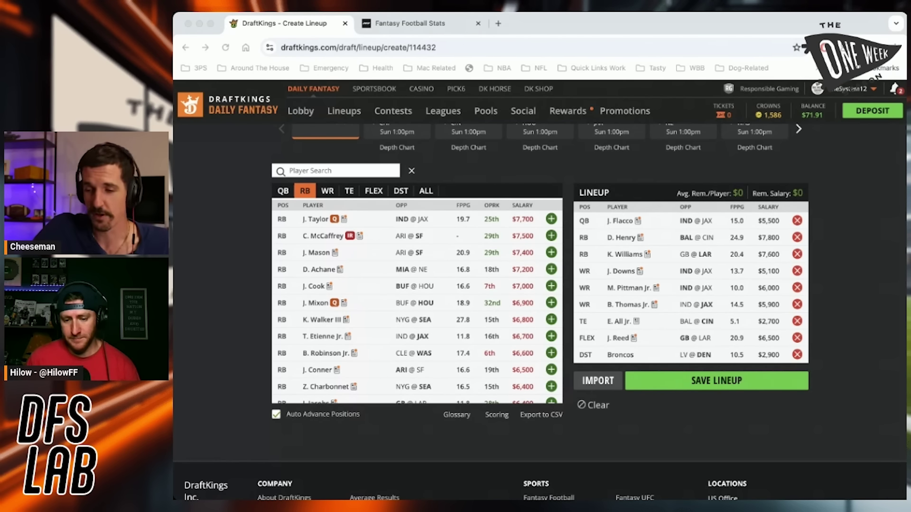
click(647, 465)
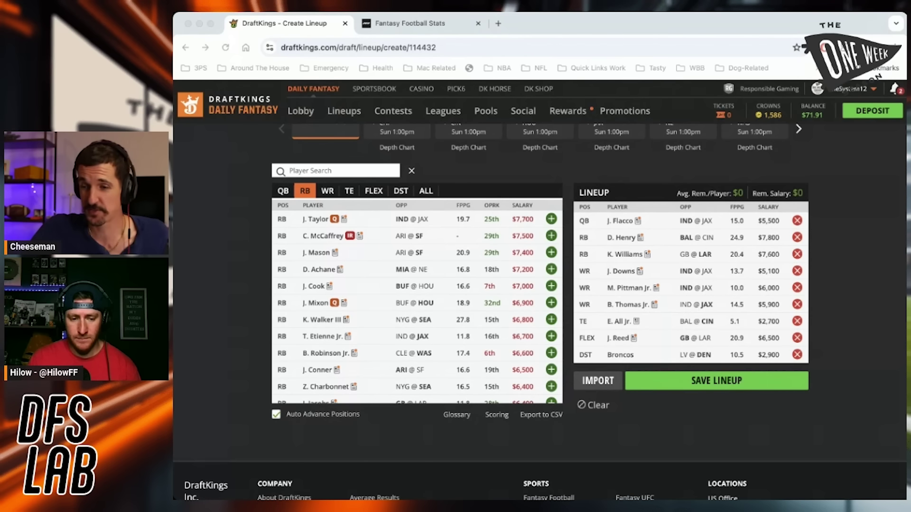
click(685, 392)
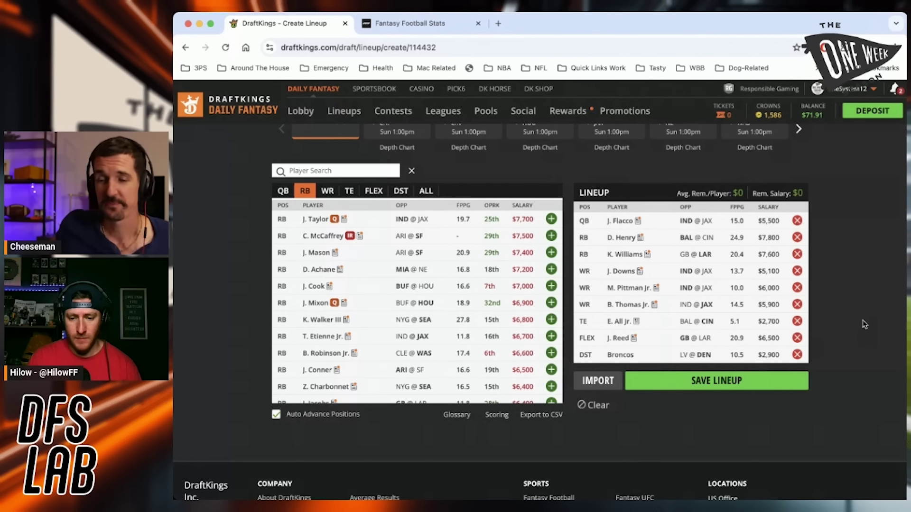